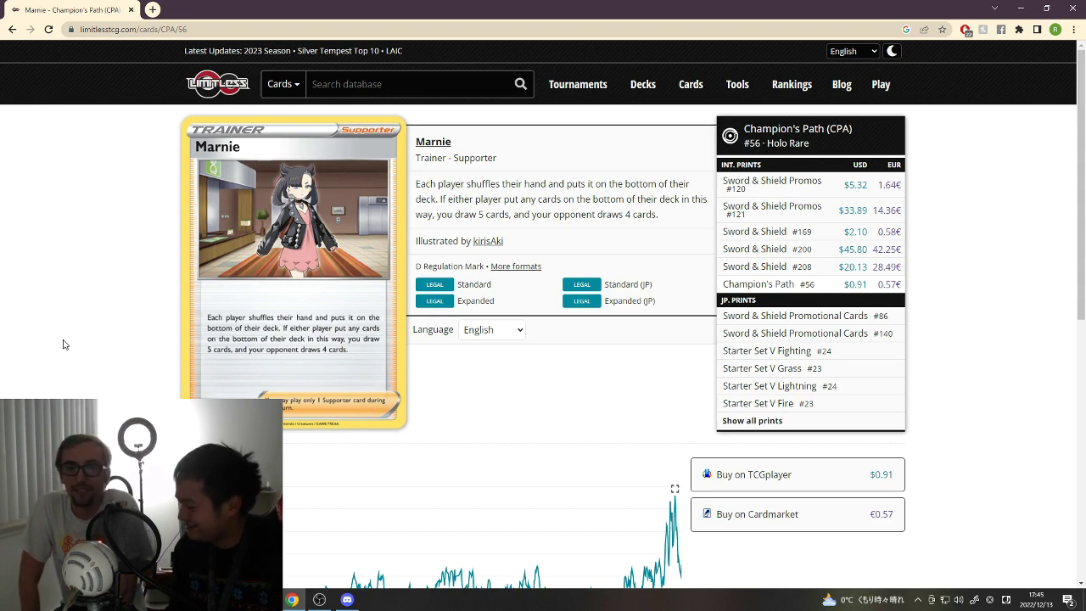
scroll(65, 338, "down", 1)
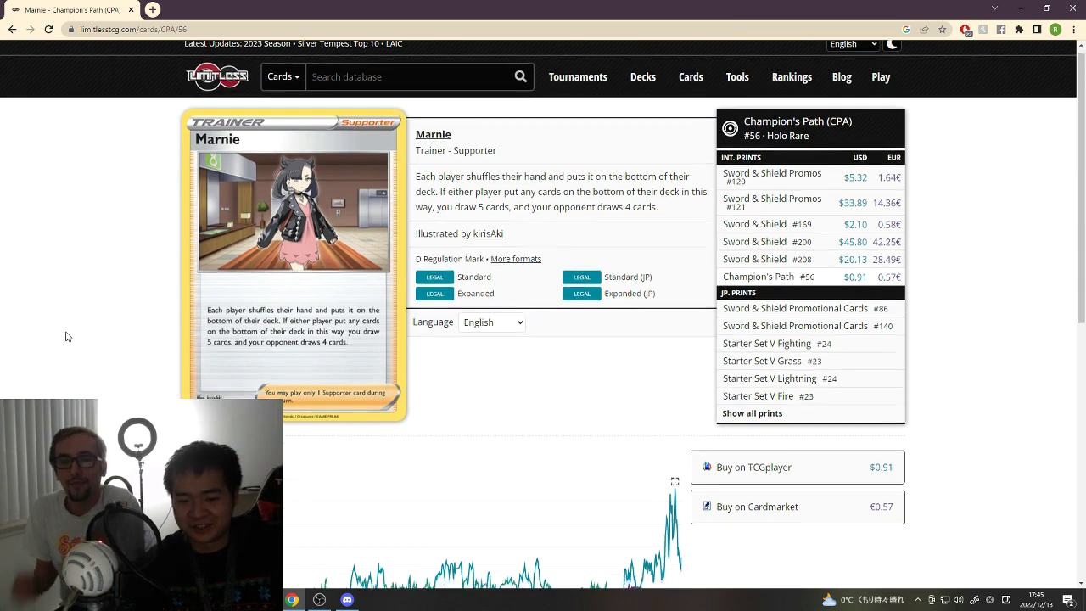
scroll(65, 337, "down", 2)
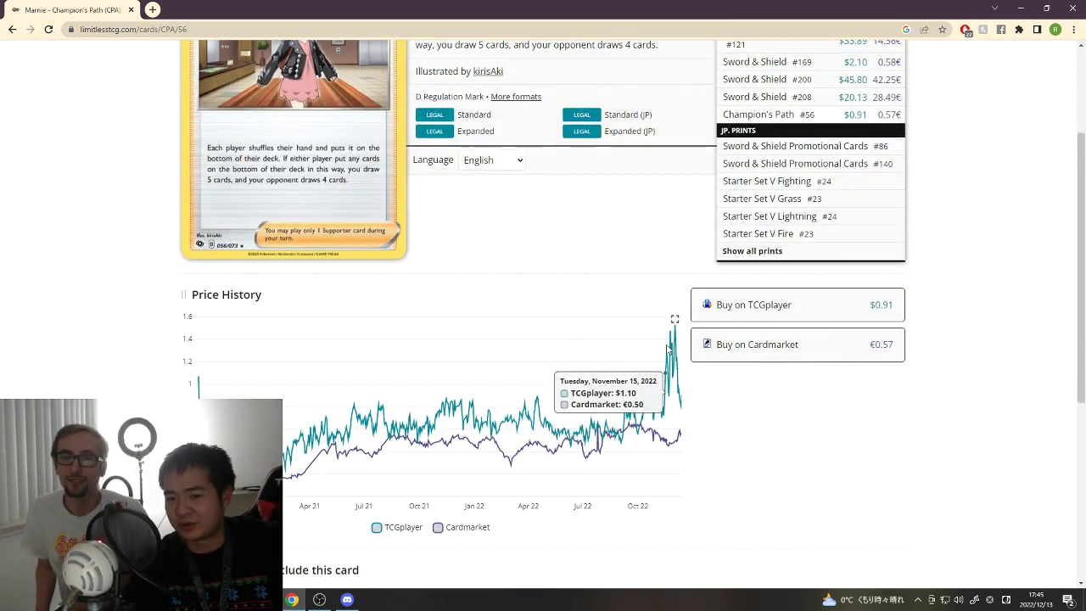